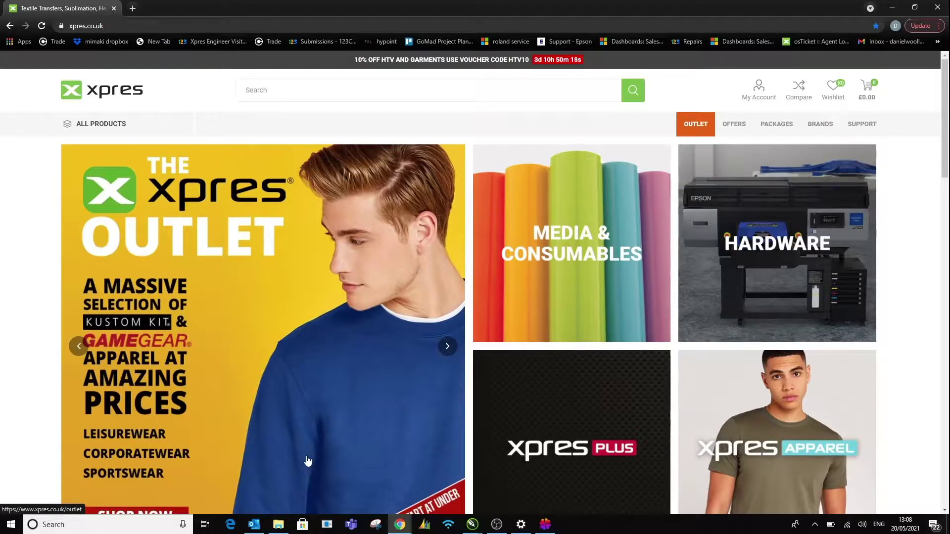
- Launch ProfileManager from the Mimaki RasterLink6Plus folder in the Start menu
{"action": "left_click", "coordinate": [11, 525]}
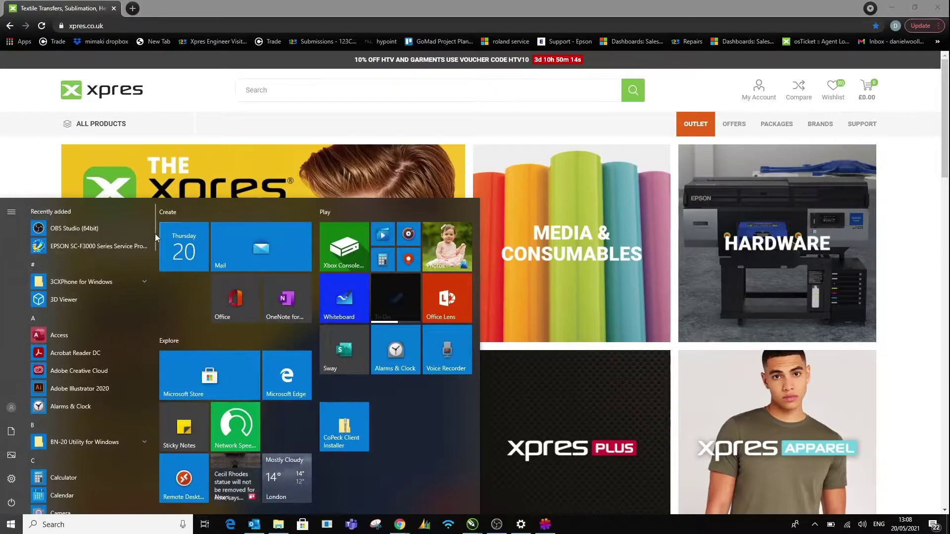
{"action": "left_click_drag", "start_coordinate": [153, 253], "coordinate": [151, 370]}
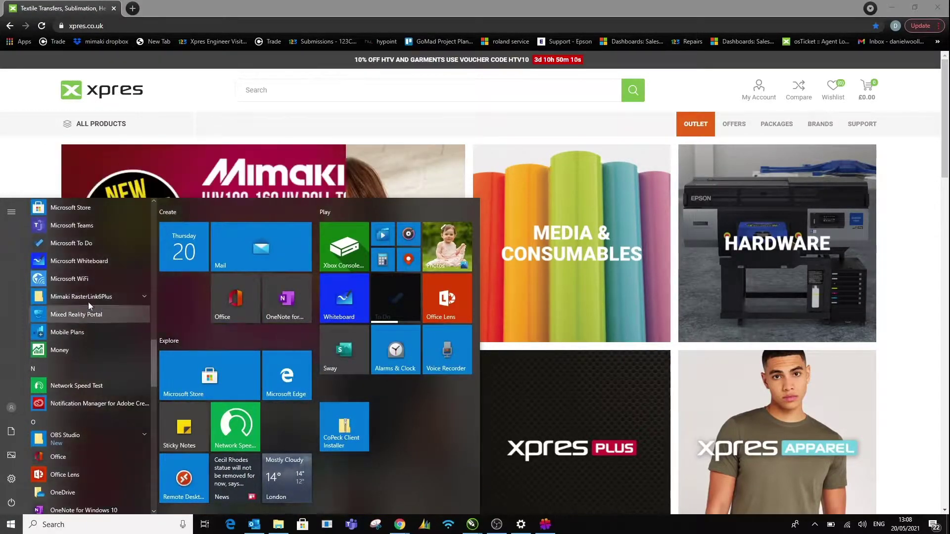
{"action": "left_click", "coordinate": [82, 293]}
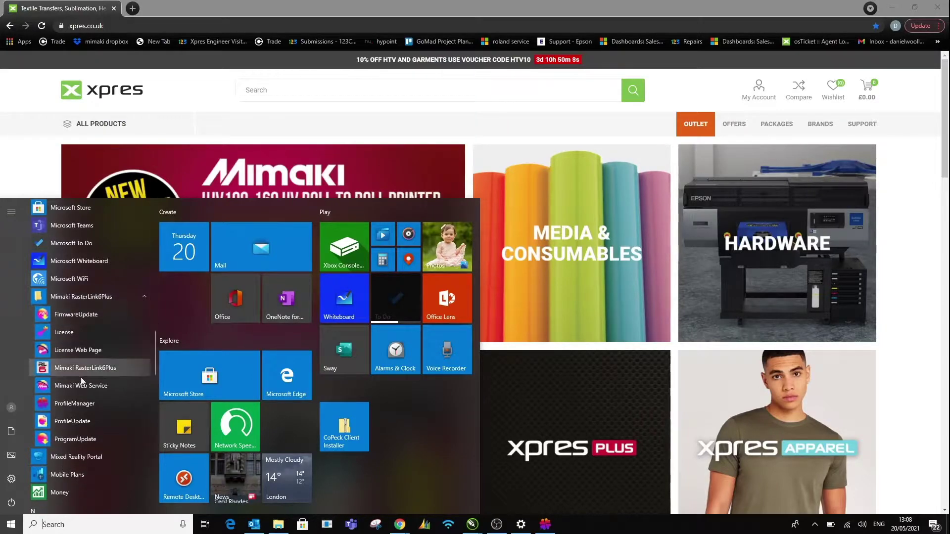
{"action": "left_click", "coordinate": [91, 402]}
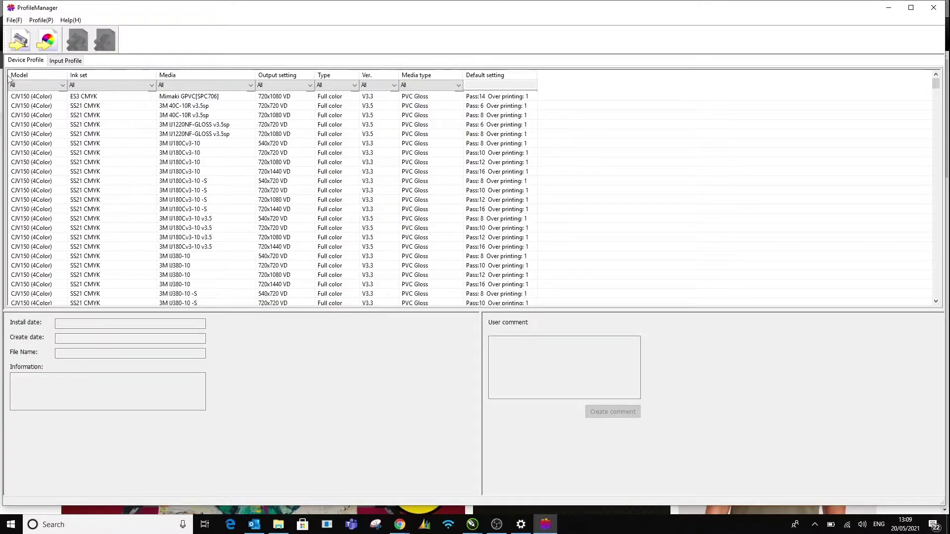
- Install device profiles from the Desktop folder 'SS21 Mimaki CJV150 Profiles'
{"action": "left_click", "coordinate": [21, 41]}
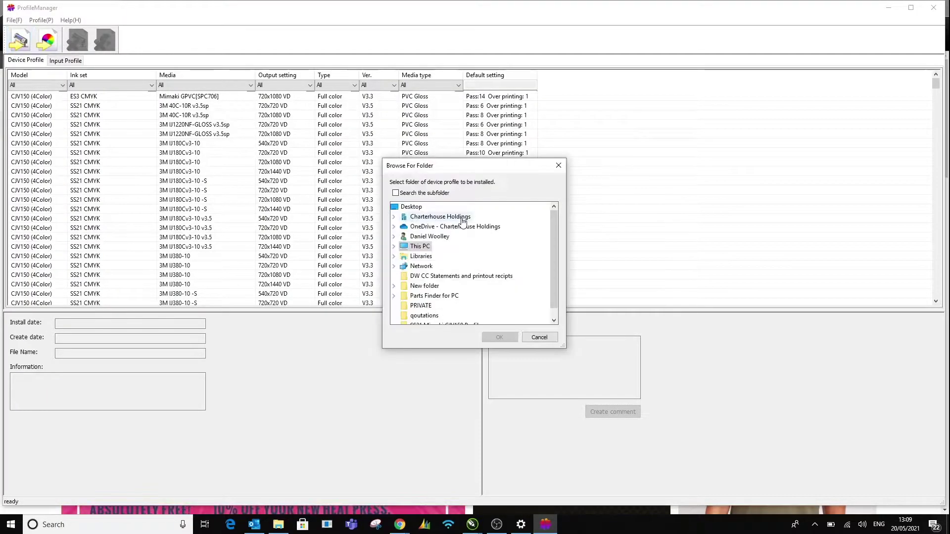
{"action": "left_click_drag", "start_coordinate": [551, 223], "coordinate": [551, 254]}
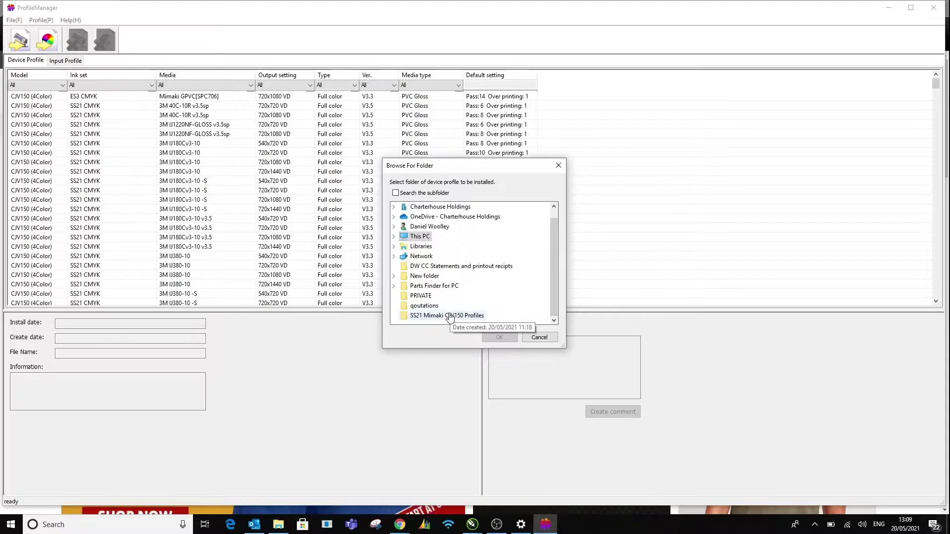
{"action": "left_click", "coordinate": [450, 317]}
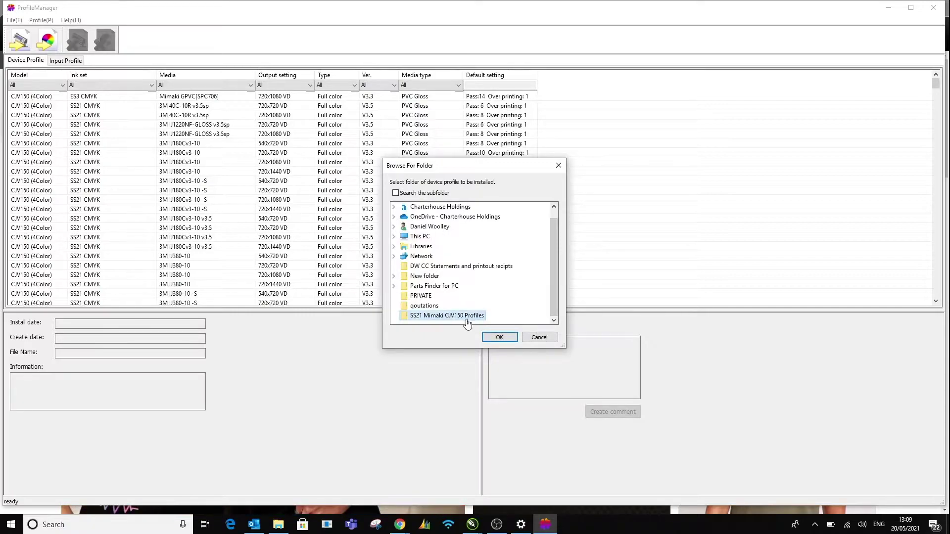
{"action": "left_click", "coordinate": [499, 338]}
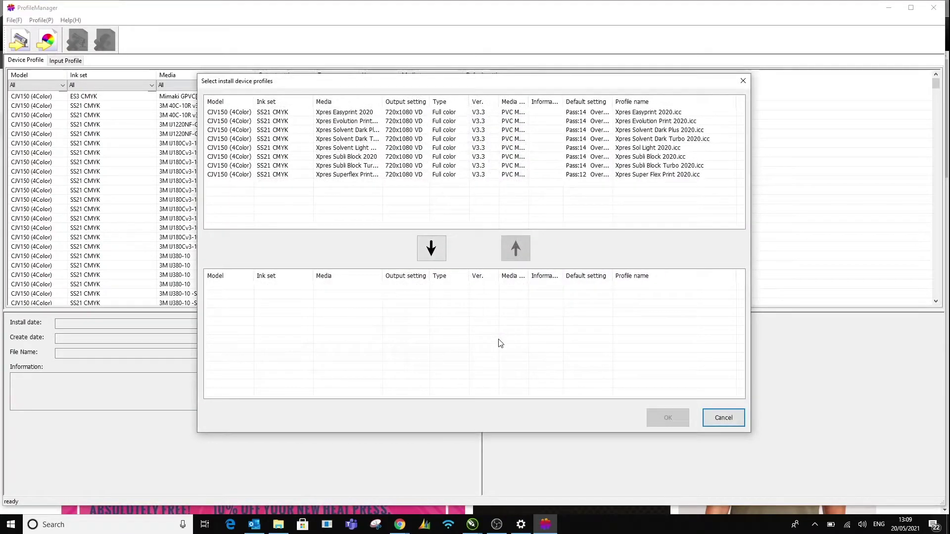
- Install all eight Xpres 2020 profiles, from Xpres Easyprint 2020 onward, and acknowledge completion
{"action": "left_click", "coordinate": [342, 122]}
{"action": "left_click", "coordinate": [333, 113]}
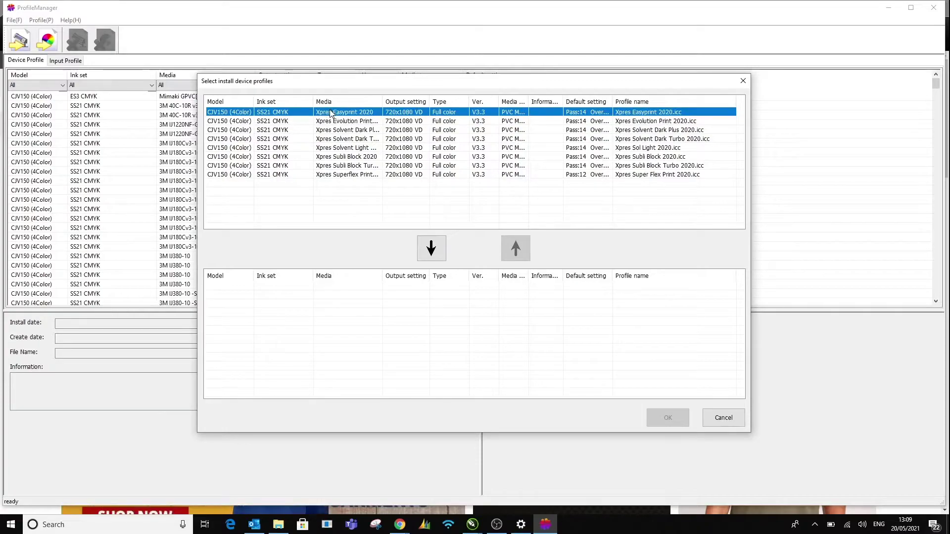
{"action": "left_click", "coordinate": [336, 176], "text": "shift"}
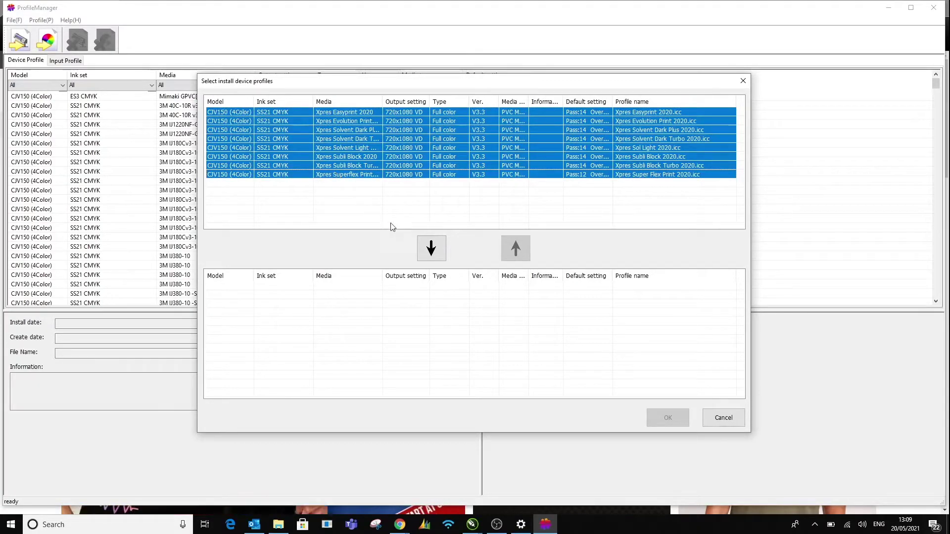
{"action": "left_click", "coordinate": [431, 249]}
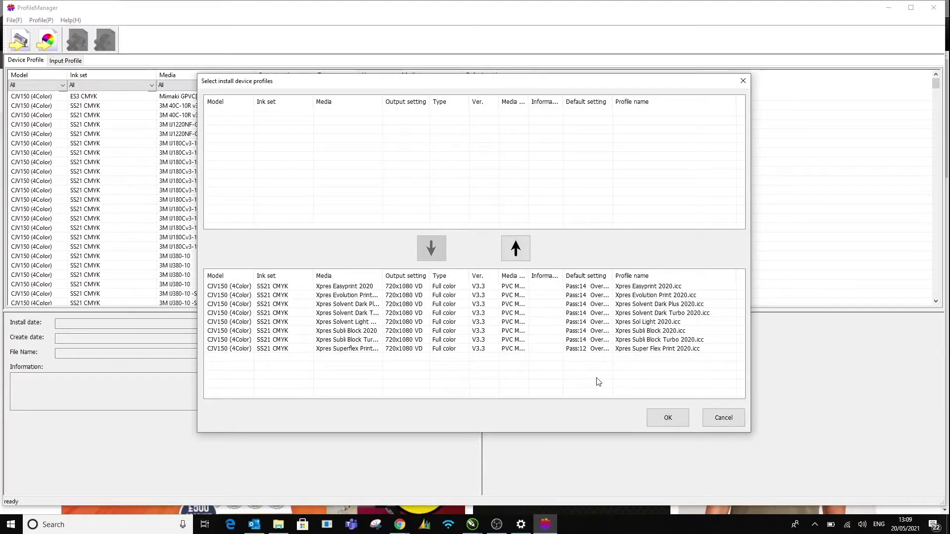
{"action": "left_click", "coordinate": [667, 418]}
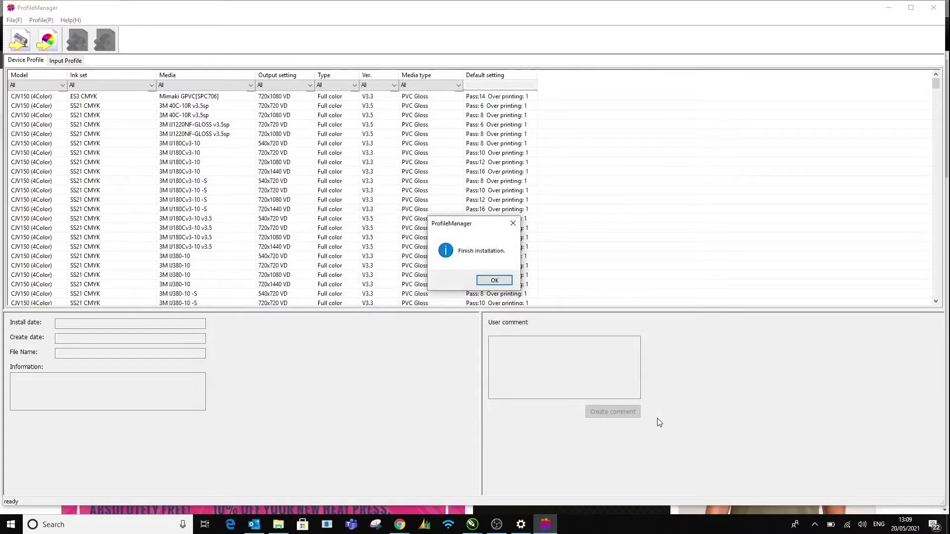
{"action": "left_click", "coordinate": [496, 281]}
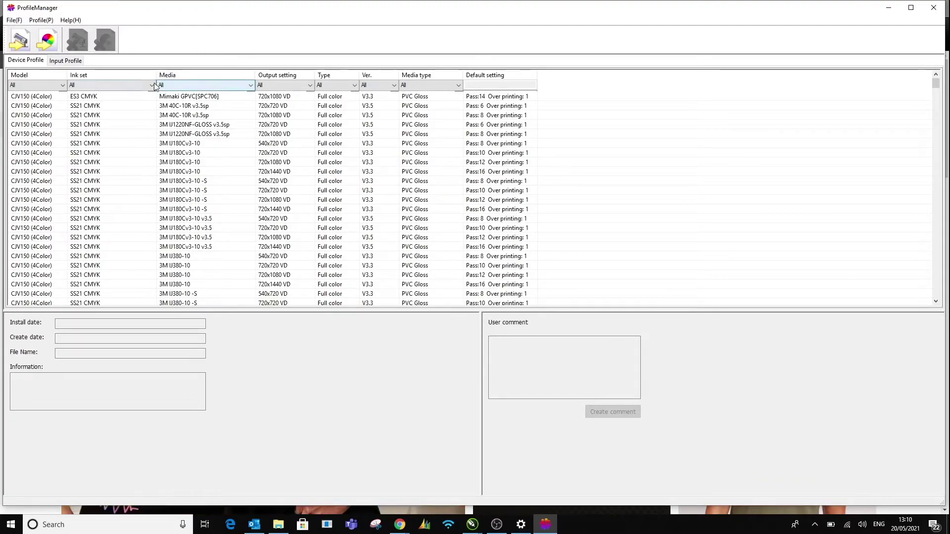
- Filter the ink set to SS21 CMYK and view the Xpres Easyprint 2020 profile's details
{"action": "left_click", "coordinate": [112, 85]}
{"action": "left_click", "coordinate": [89, 108]}
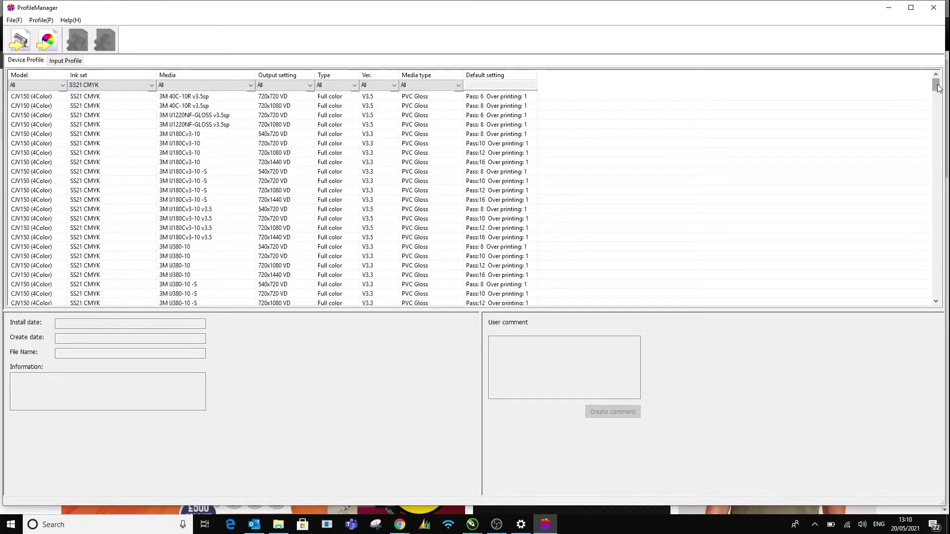
{"action": "left_click_drag", "start_coordinate": [936, 86], "coordinate": [935, 293]}
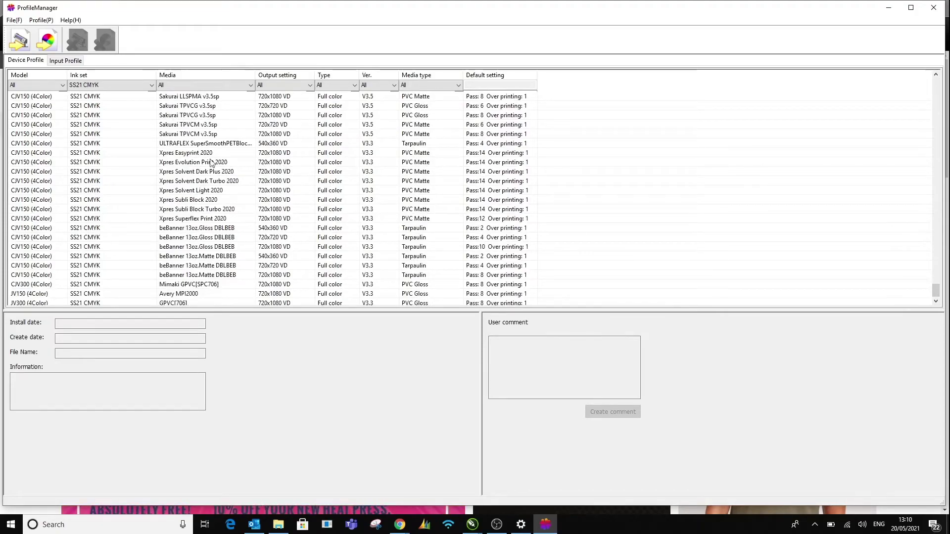
{"action": "left_click", "coordinate": [197, 154]}
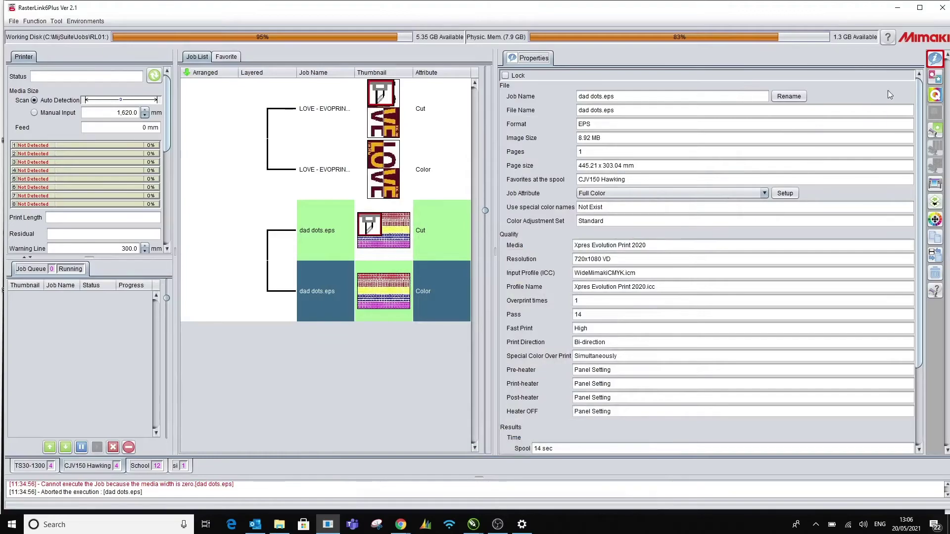
- List the media profiles, including the new Xpres 2020 ones, in the job's quality settings
{"action": "left_click", "coordinate": [935, 95]}
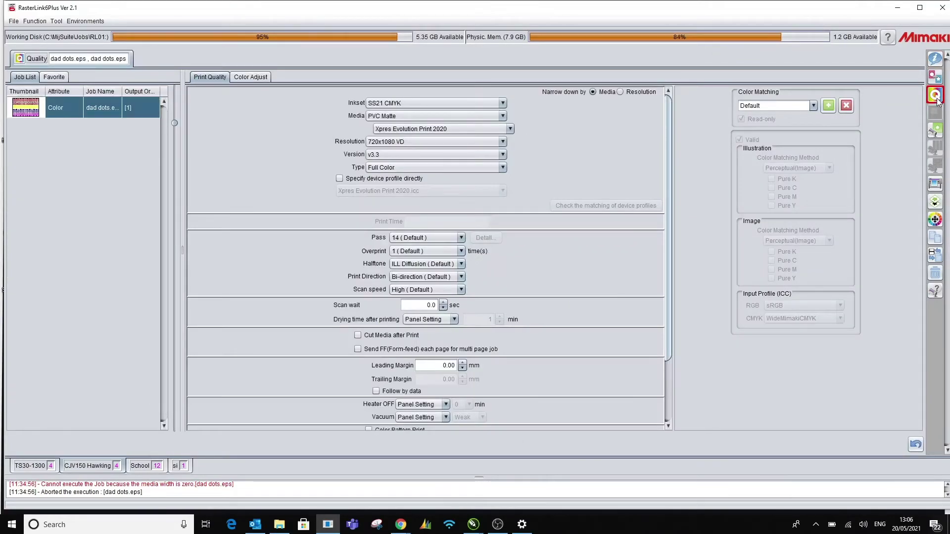
{"action": "left_click", "coordinate": [510, 129]}
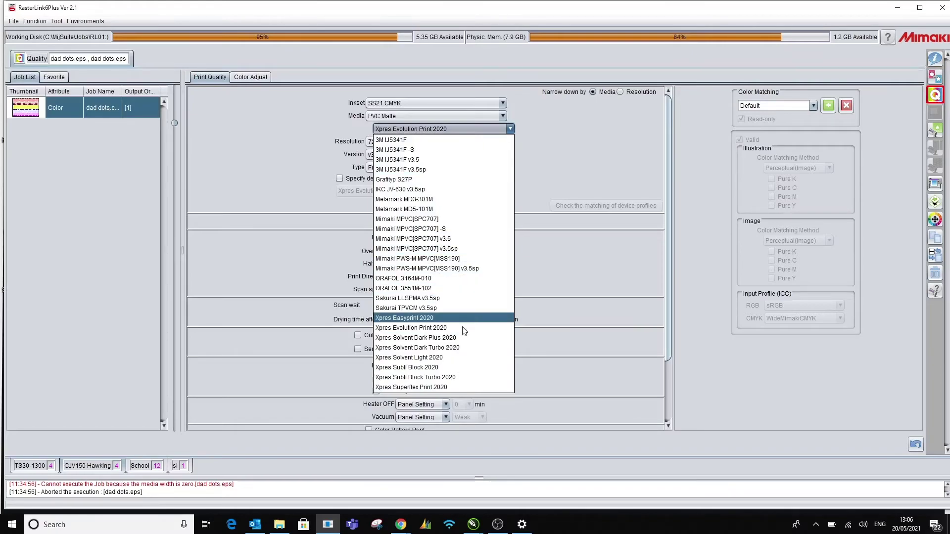